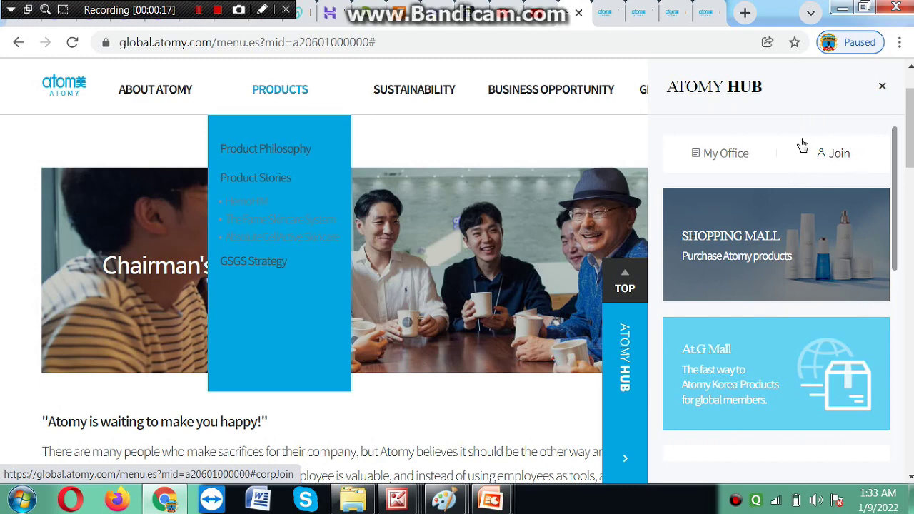
Open the membership sign-up region selection and review the registration eligibility for each country.
left_click(840, 154)
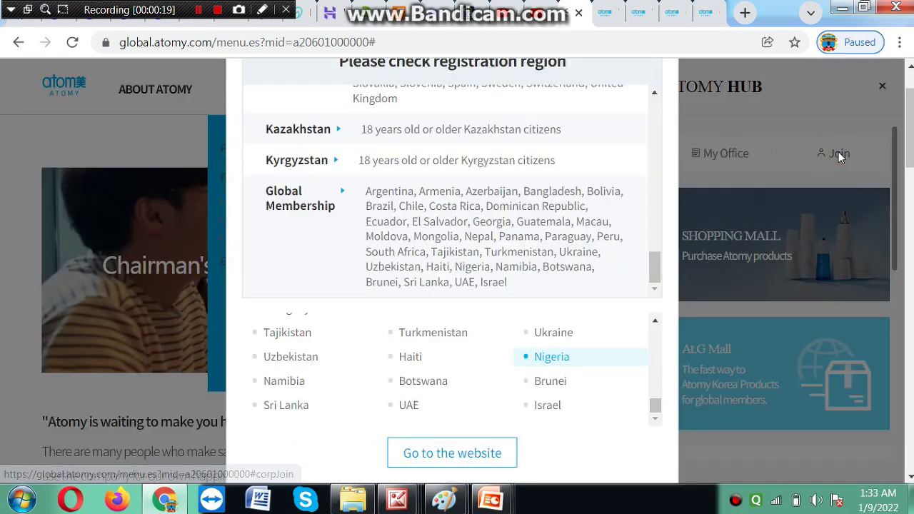
left_click_drag(646, 284, 635, 108)
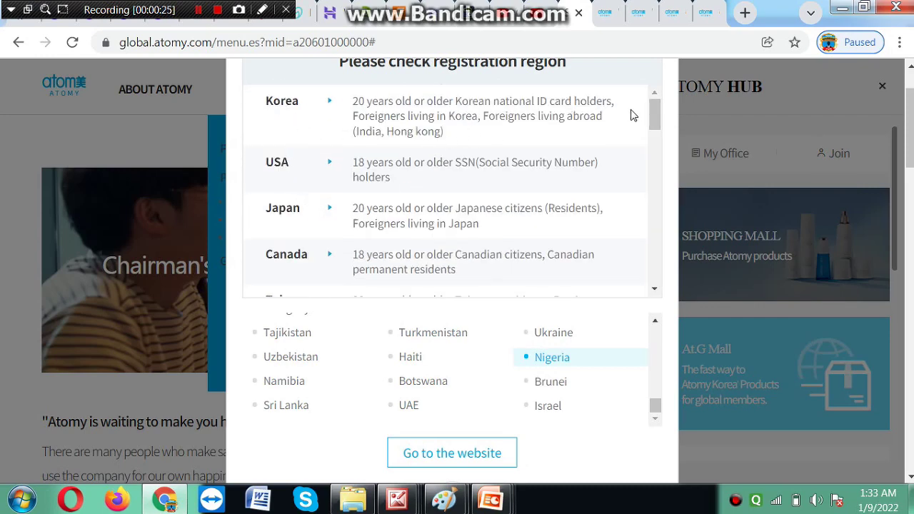
left_click_drag(654, 116, 655, 265)
scroll(497, 311, "down", 2)
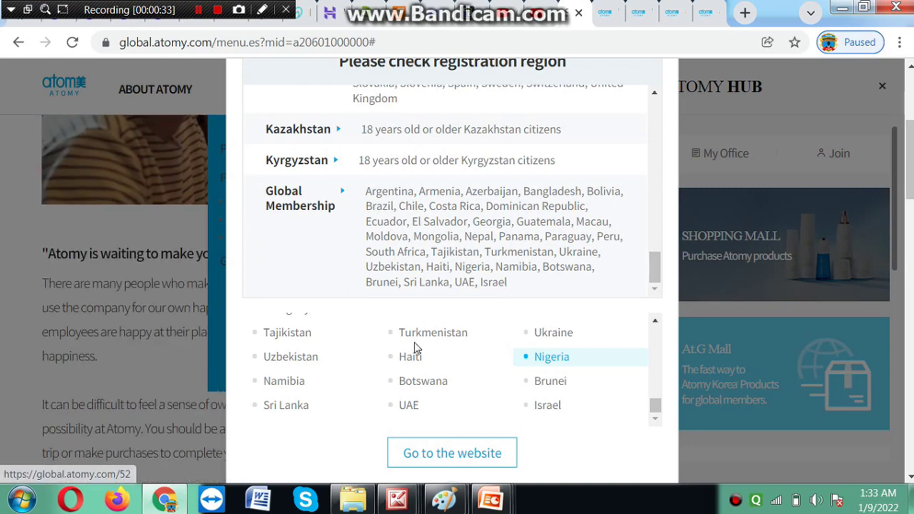
Go to the sign-up website for Nigeria and declare that you have a sponsor.
left_click(655, 322)
scroll(647, 394, "up", 1)
left_click_drag(647, 394, 655, 419)
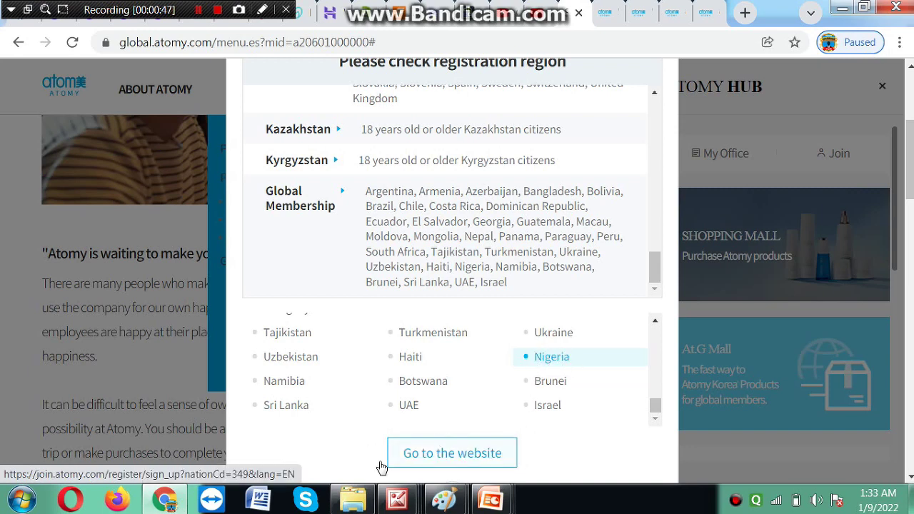
left_click(457, 455)
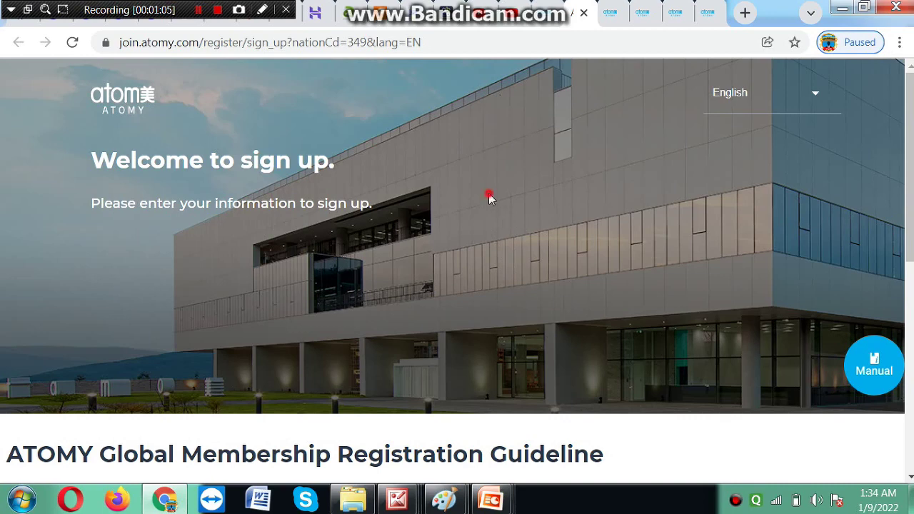
scroll(467, 236, "down", 5)
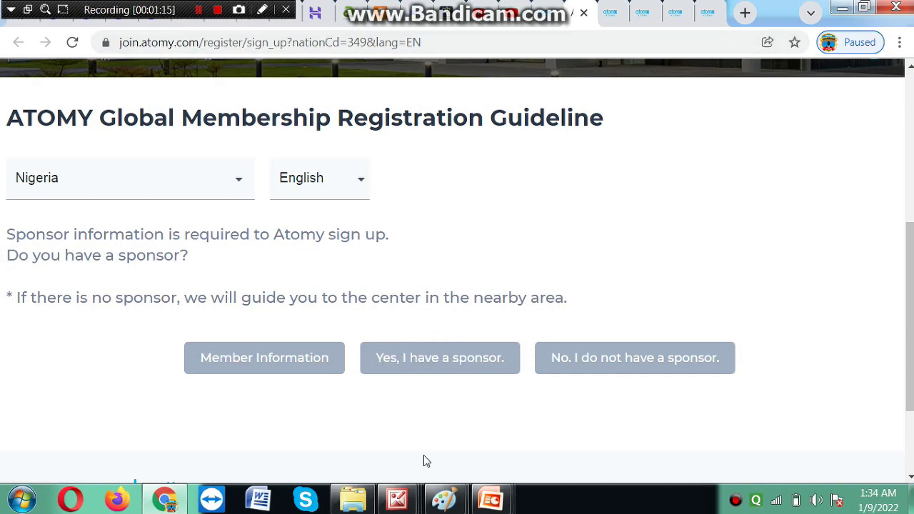
left_click(422, 360)
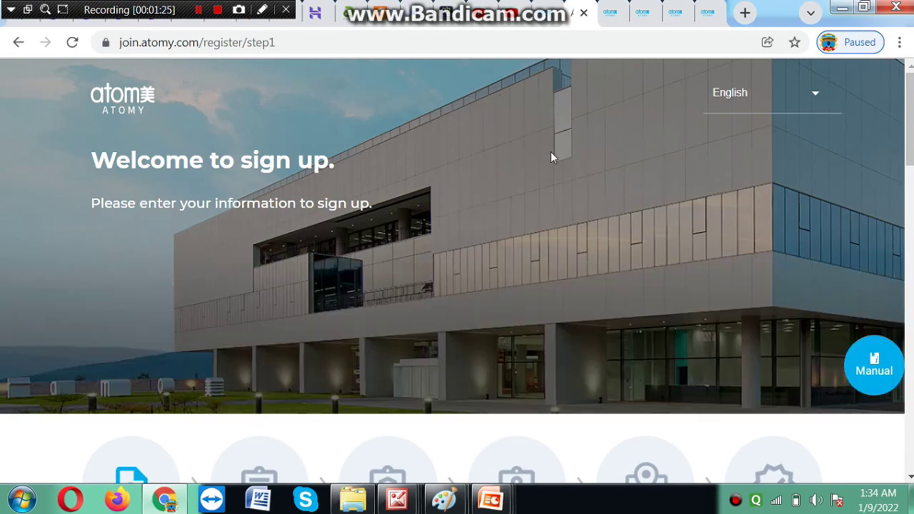
Read through the Membership Guide, agree to all the pre-subscription checks and proceed to the Terms of Agreement.
scroll(520, 231, "down", 5)
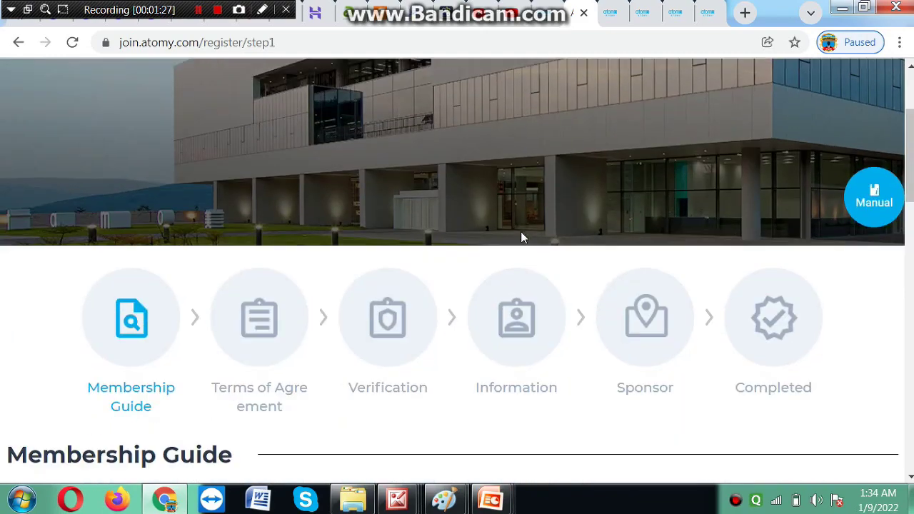
scroll(521, 239, "down", 1)
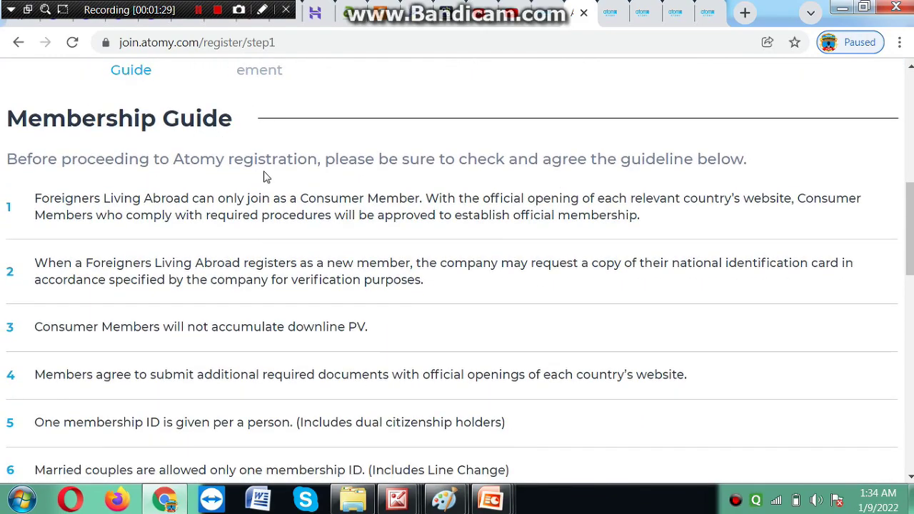
scroll(264, 175, "up", 1)
scroll(213, 189, "up", 2)
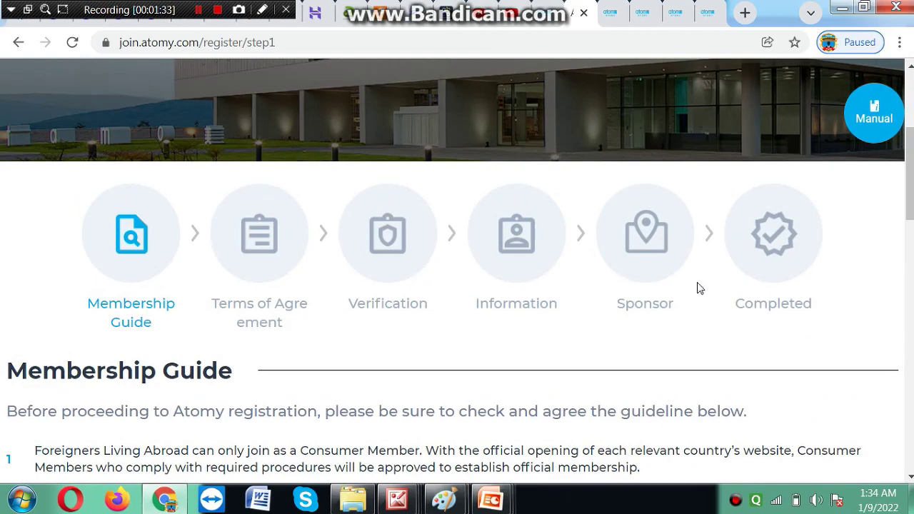
scroll(485, 289, "down", 12)
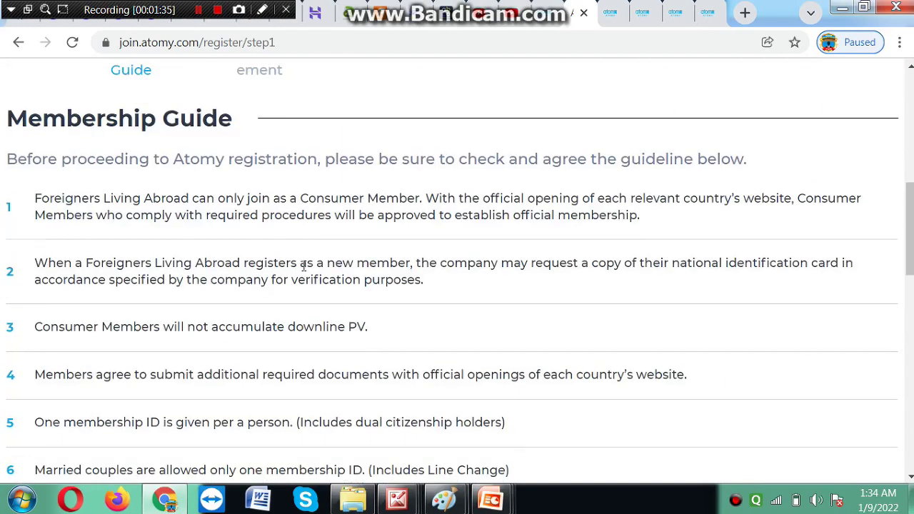
scroll(459, 328, "down", 2)
left_click(179, 275)
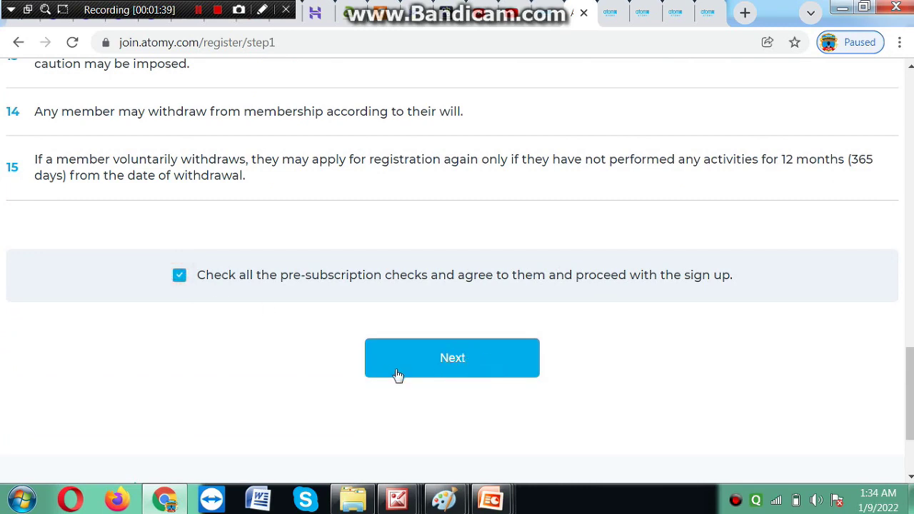
left_click(450, 356)
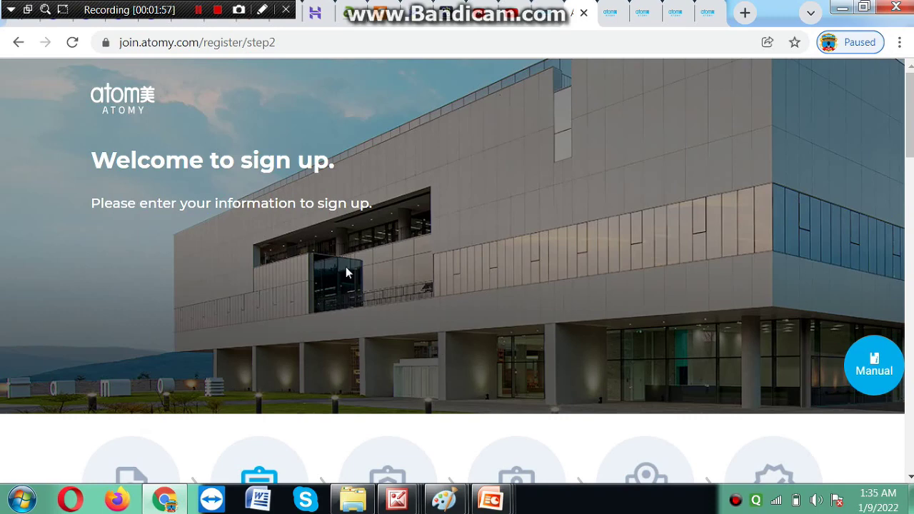
Agree to the Member Agreement and to the General Terms & Conditions.
scroll(336, 212, "down", 3)
scroll(302, 259, "down", 5)
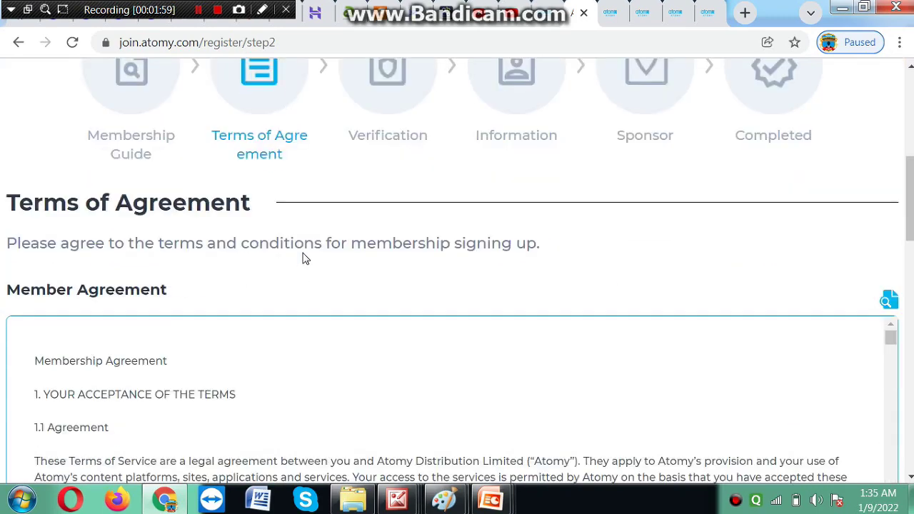
left_click_drag(890, 170, 890, 341)
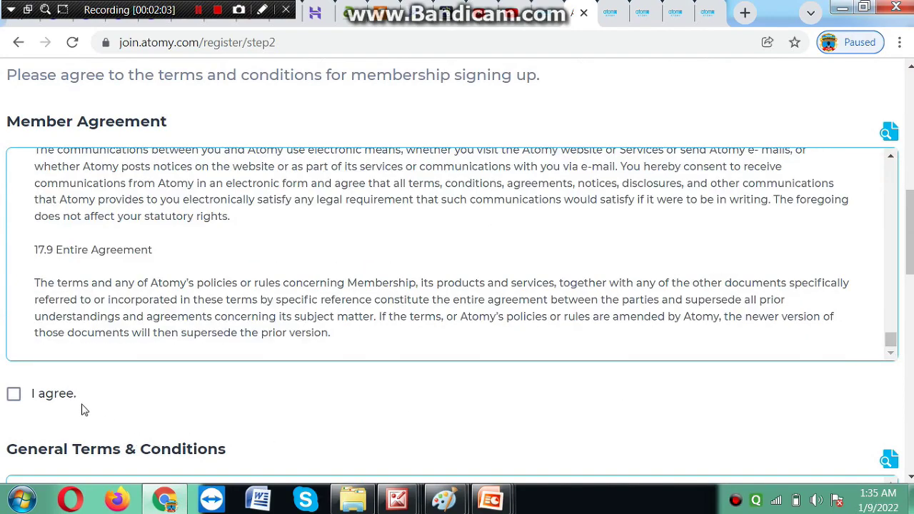
left_click(14, 394)
scroll(171, 339, "down", 2)
scroll(254, 336, "down", 1)
scroll(806, 321, "down", 4)
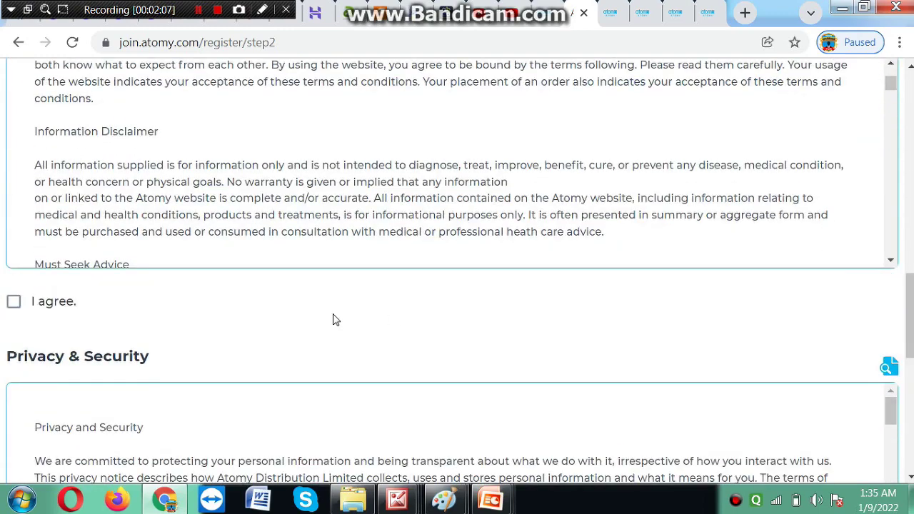
left_click(13, 302)
Agree to the Privacy & Security notice and the overall Terms of agreement, and continue to Verification.
scroll(280, 310, "down", 3)
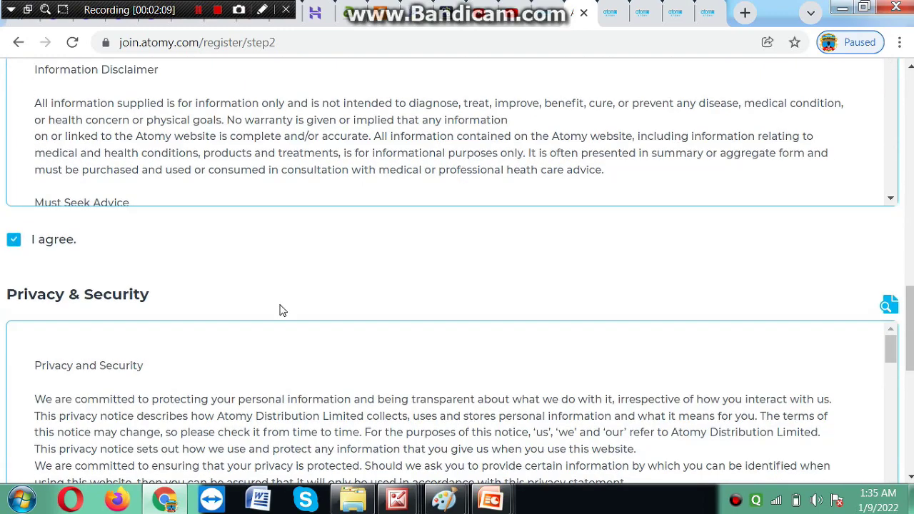
scroll(310, 394, "down", 3)
scroll(893, 357, "down", 10)
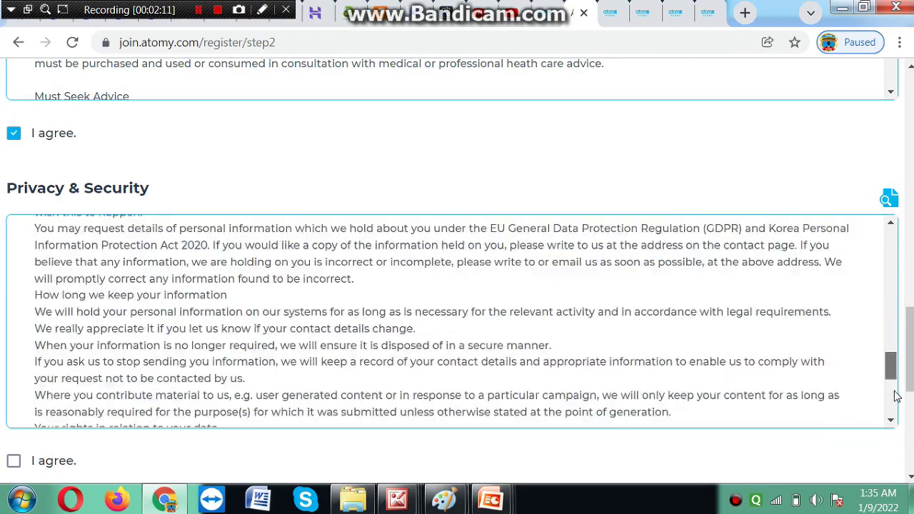
scroll(910, 332, "down", 2)
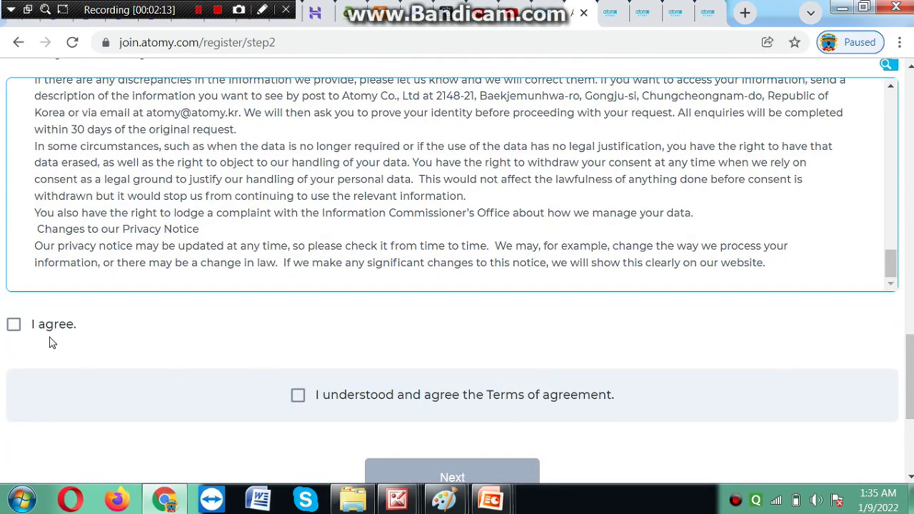
left_click(14, 326)
scroll(493, 414, "down", 2)
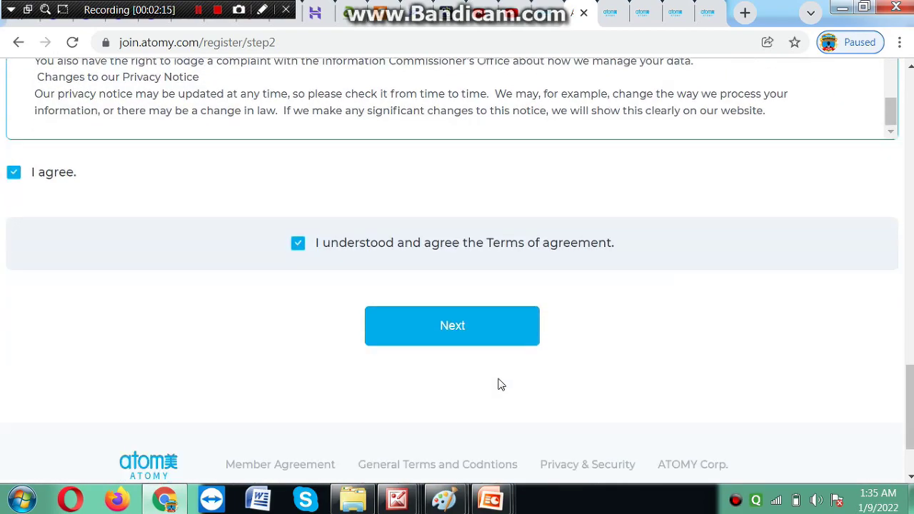
left_click(442, 321)
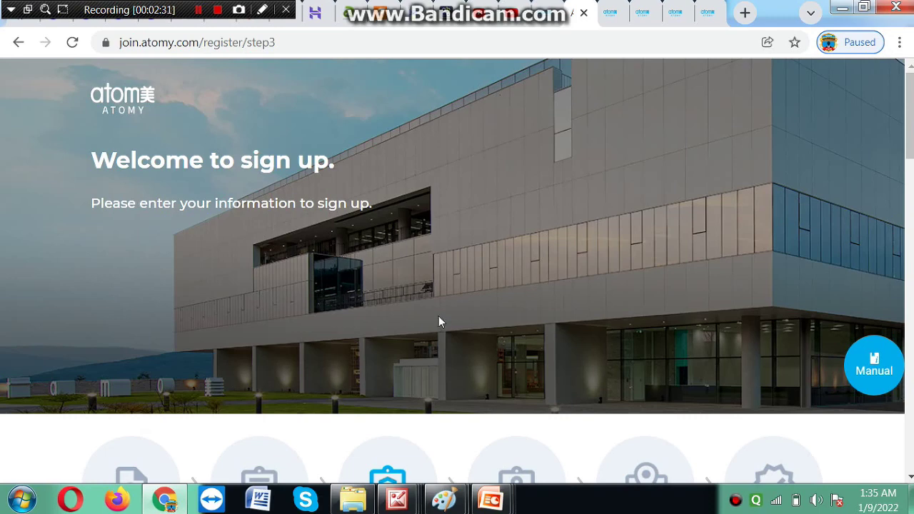
Examine the first and last name fields and the birth date calendar's year and month choices in the Verification form.
scroll(389, 258, "down", 5)
scroll(400, 278, "down", 2)
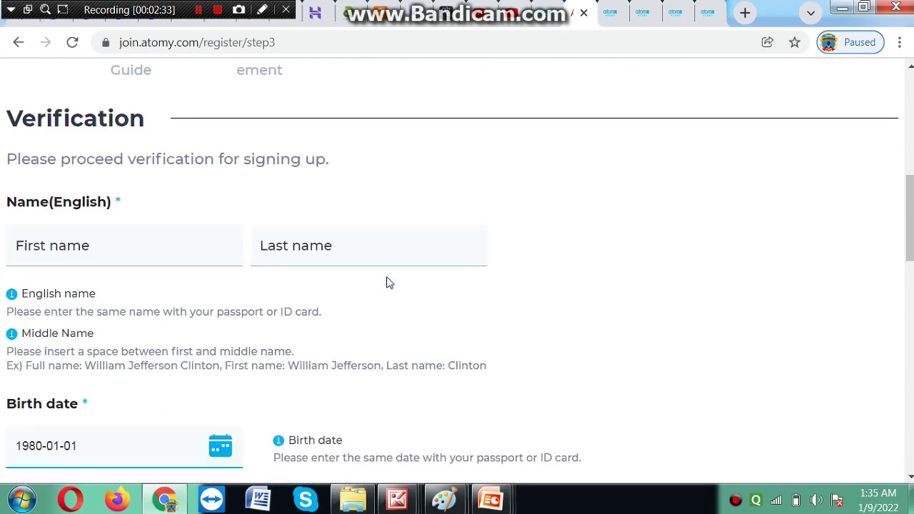
scroll(97, 263, "down", 1)
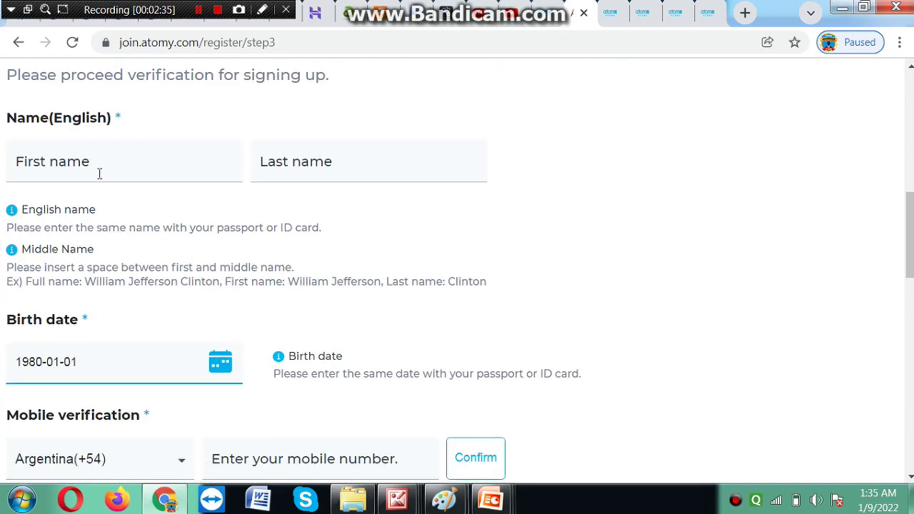
left_click(71, 163)
left_click(373, 168)
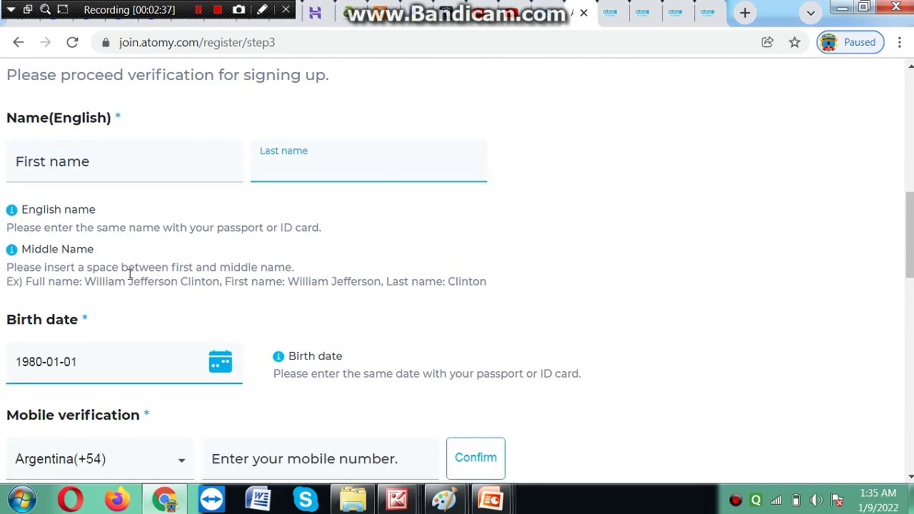
scroll(38, 225, "down", 2)
left_click(219, 194)
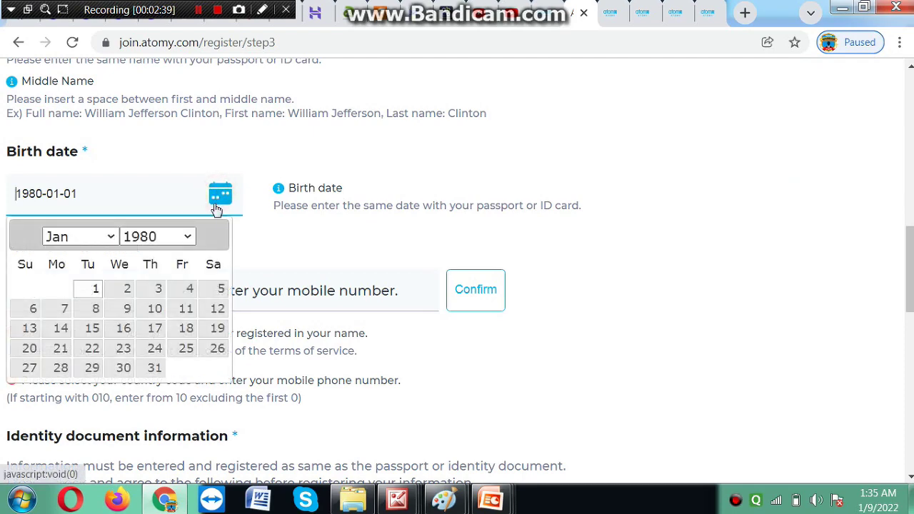
left_click(188, 236)
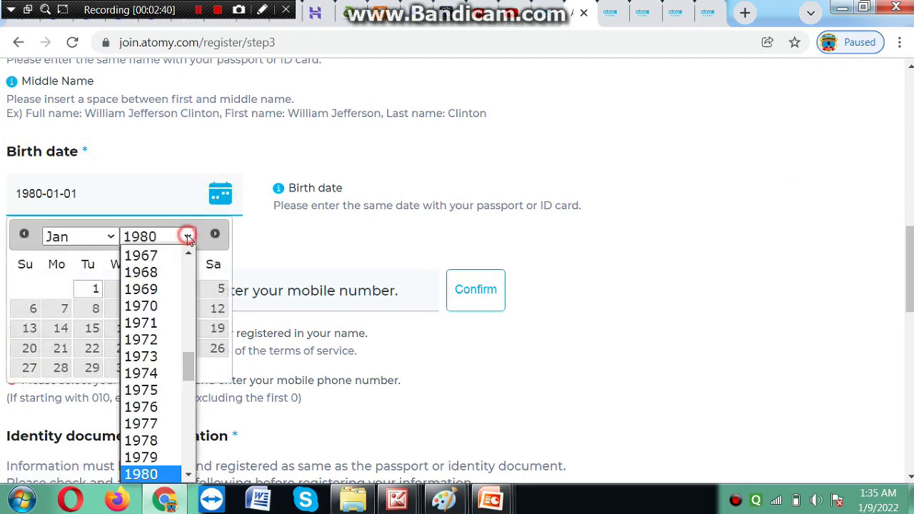
left_click(109, 236)
left_click(245, 163)
Agree to all three identity document statements on verification use, matching information and consequences of differing details.
scroll(237, 271, "down", 2)
scroll(236, 267, "down", 2)
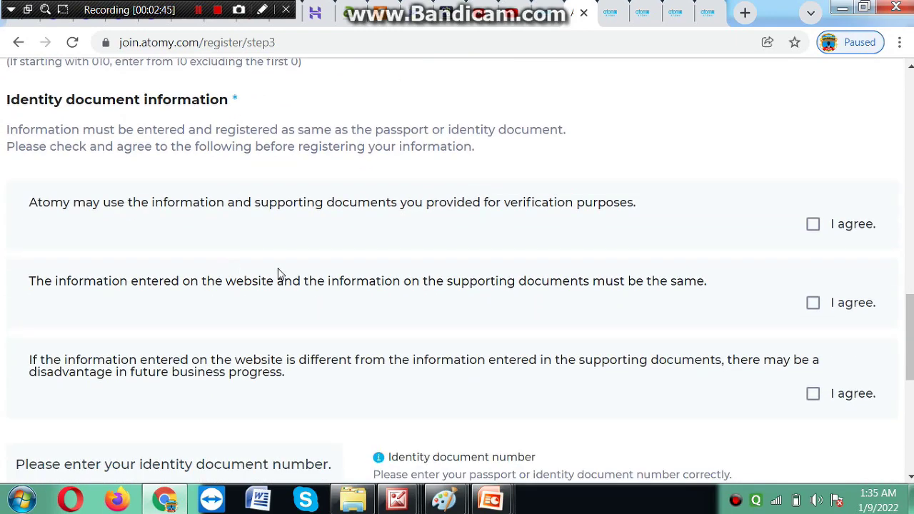
left_click(813, 225)
left_click(813, 303)
left_click(812, 393)
Examine the identity document number field and the upload fields for the document's front and back sides.
scroll(419, 292, "down", 2)
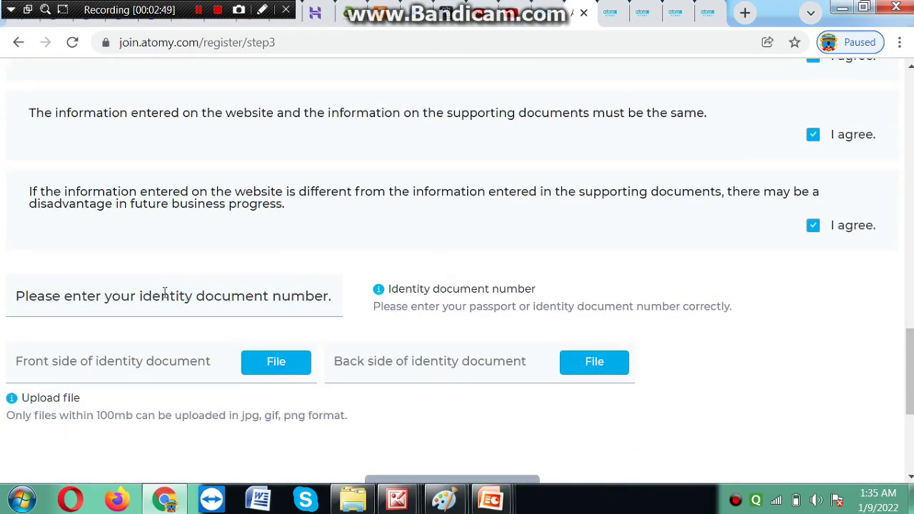
left_click(164, 294)
scroll(193, 285, "down", 2)
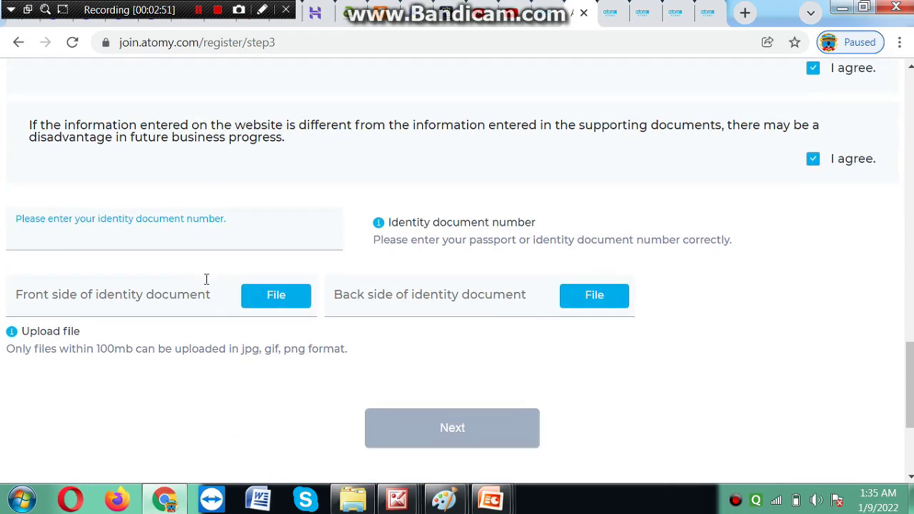
scroll(332, 212, "up", 8)
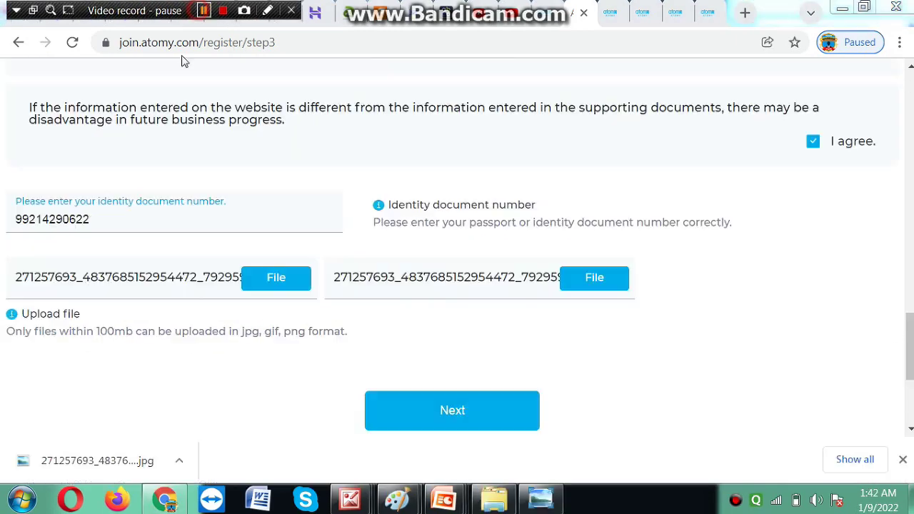
Review the completed Verification form, from the name and mobile number to the identity document number and uploaded files.
key("shift+F12")
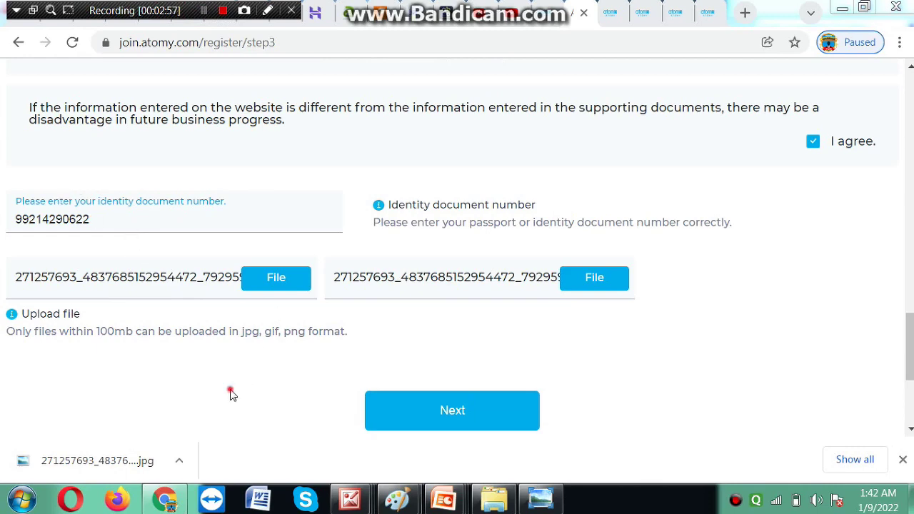
scroll(300, 347, "up", 3)
scroll(298, 342, "up", 8)
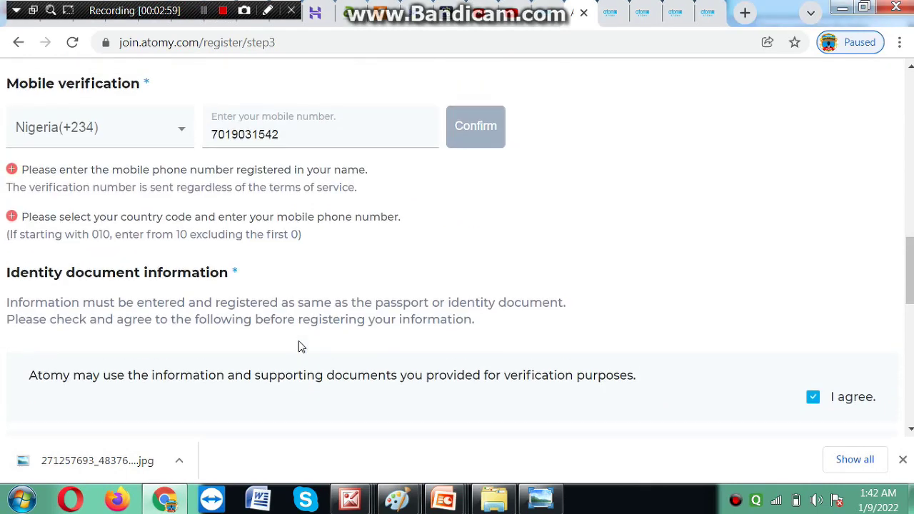
scroll(299, 341, "up", 5)
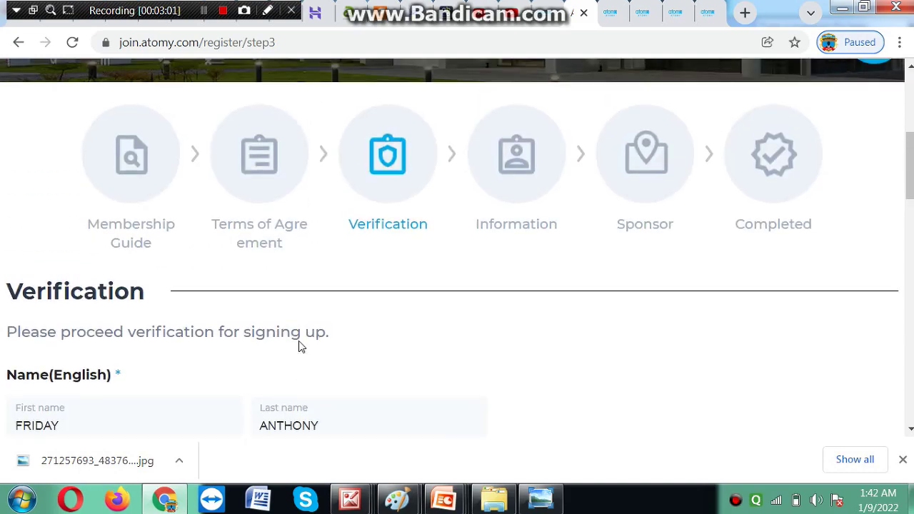
scroll(299, 341, "down", 10)
scroll(298, 346, "down", 10)
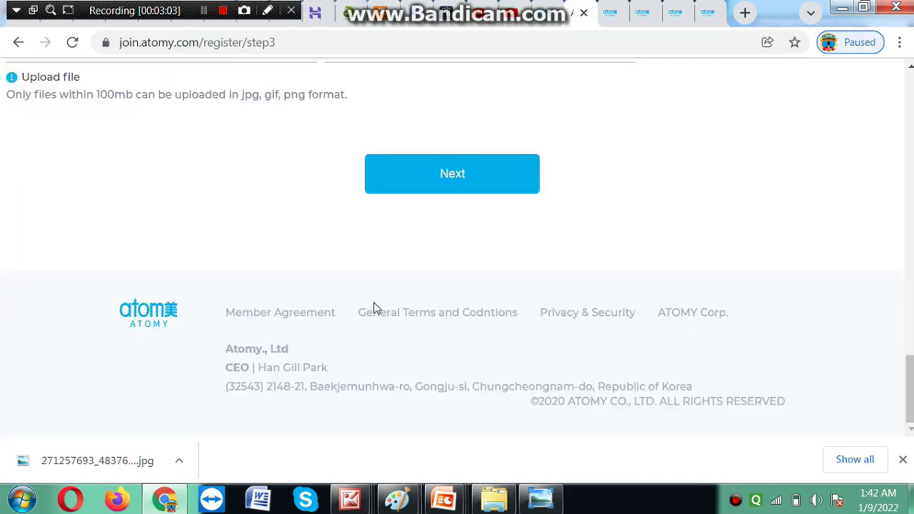
scroll(466, 264, "up", 5)
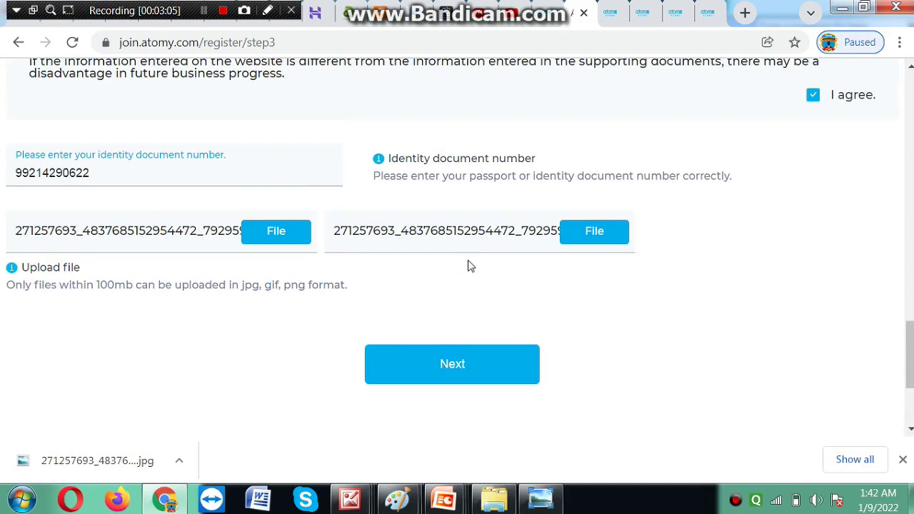
Submit the completed Verification form and dismiss the browser's downloads bar.
scroll(467, 265, "down", 3)
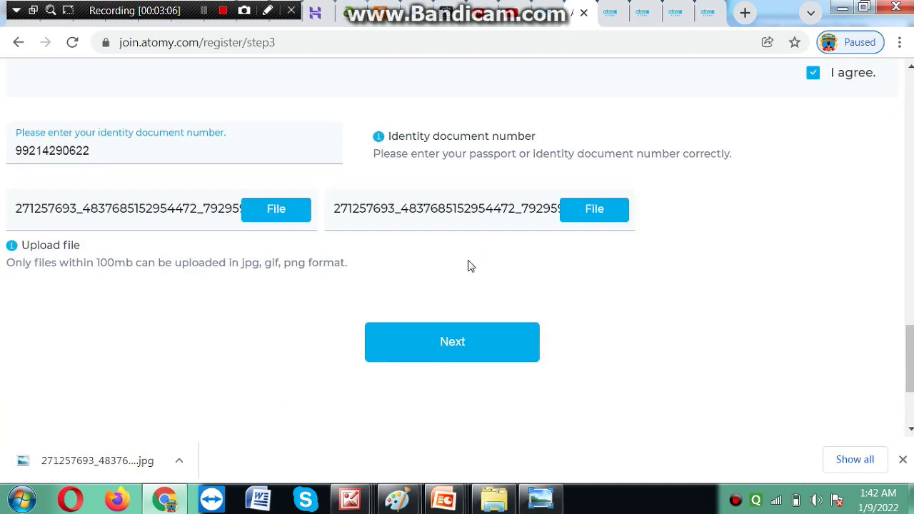
left_click(437, 345)
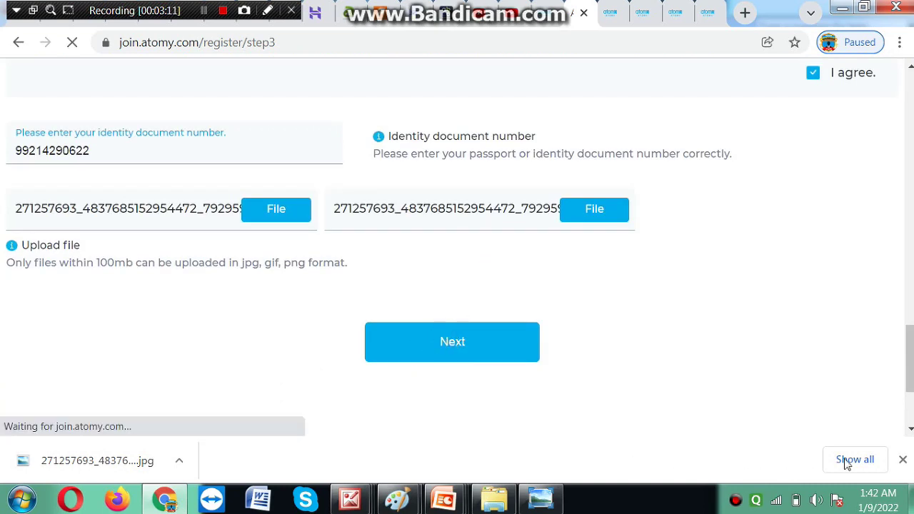
left_click(903, 460)
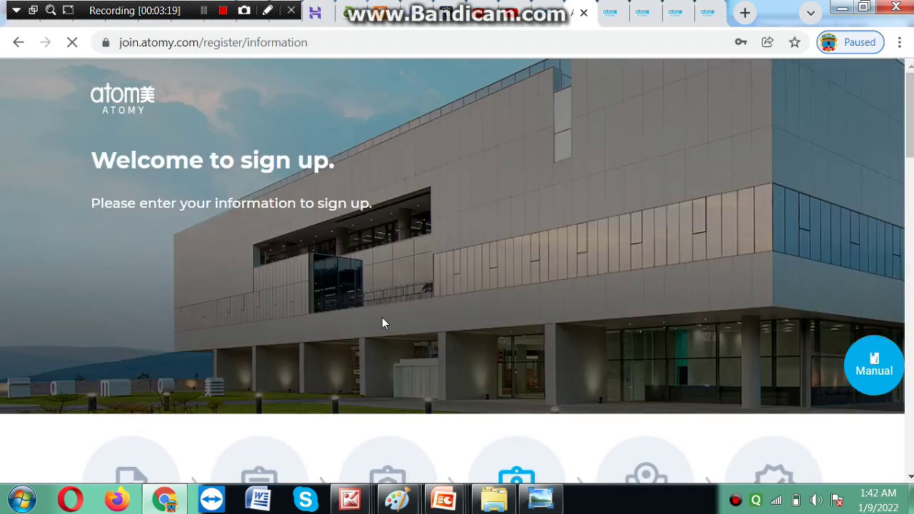
Enter the applicant's local first name and last name in the Information form.
scroll(386, 251, "down", 5)
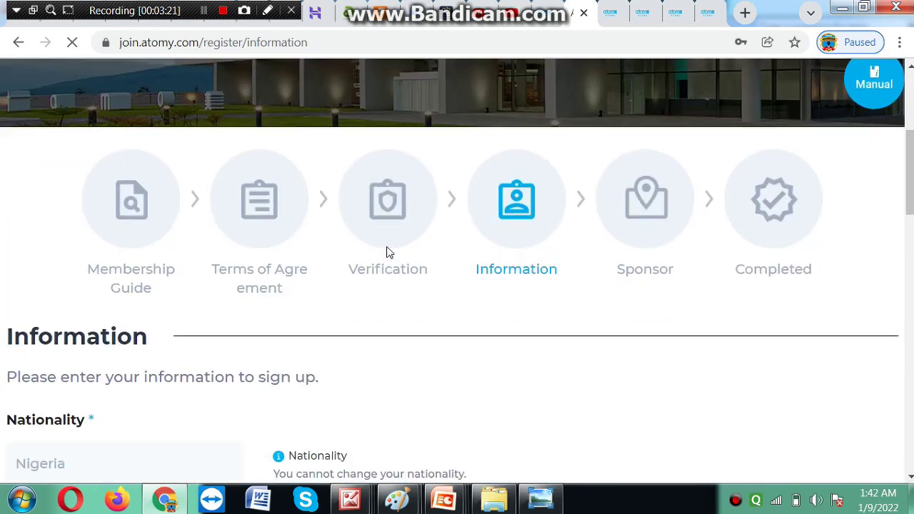
scroll(388, 253, "down", 2)
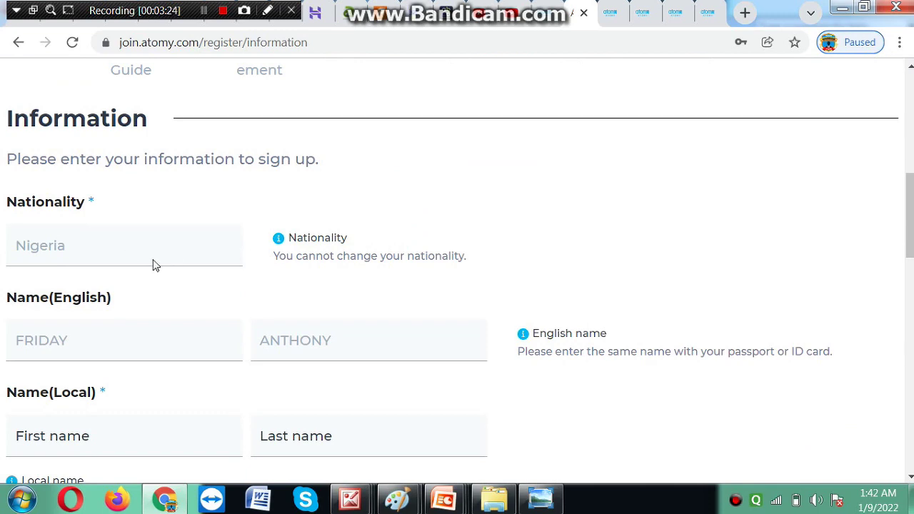
scroll(155, 263, "down", 1)
scroll(136, 275, "down", 1)
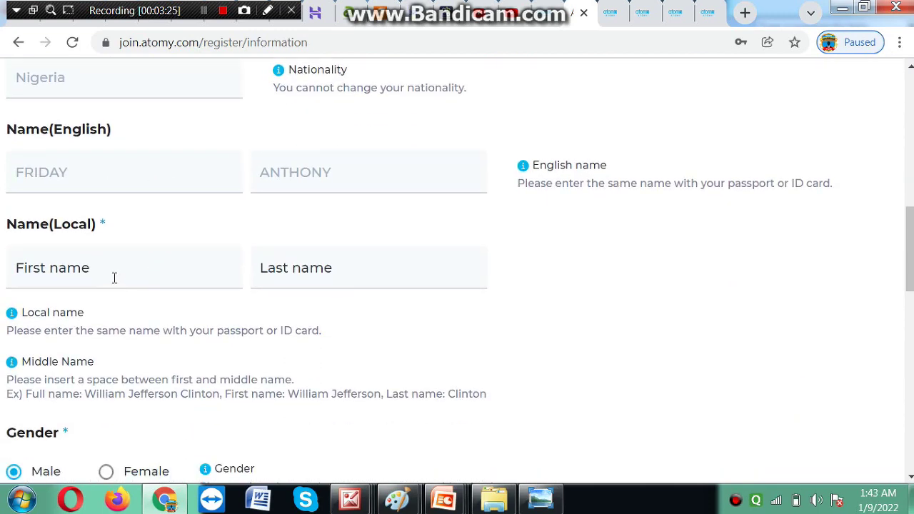
left_click(114, 277)
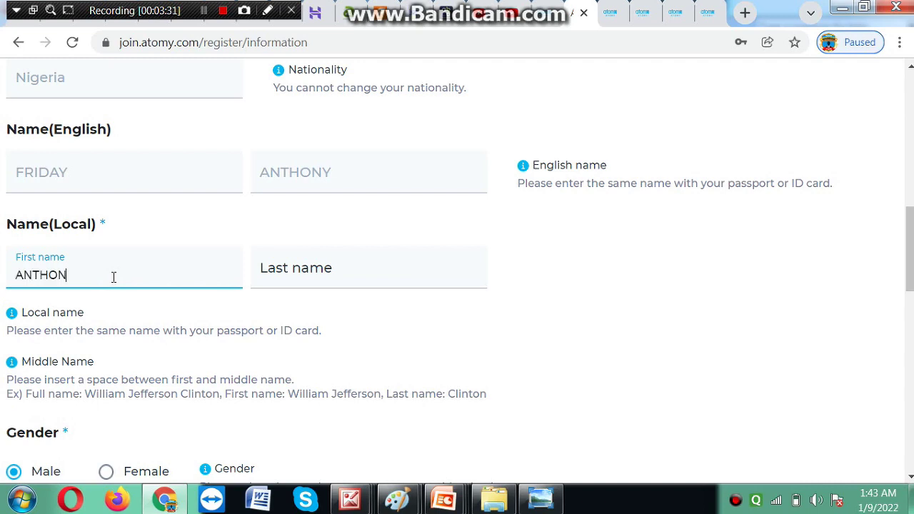
left_click(326, 279)
type("FRIDAY")
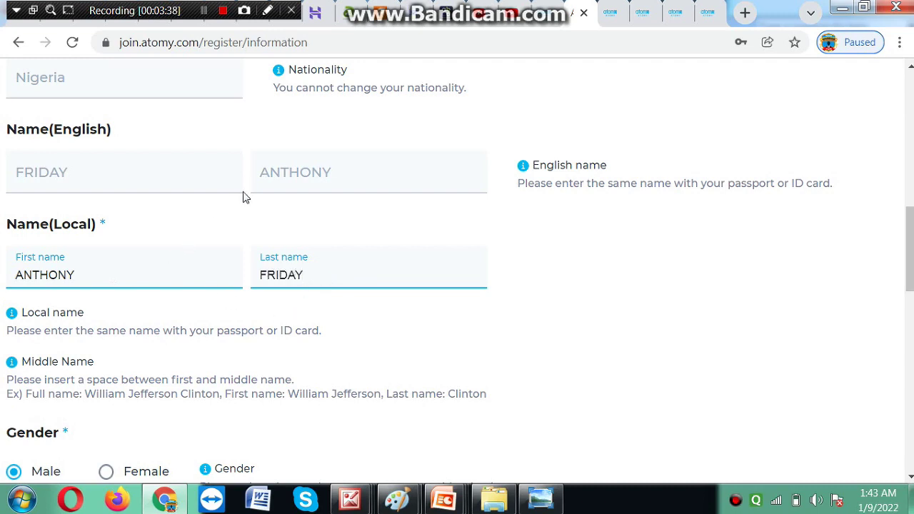
Review the Information form, from nationality, names and gender to passwords, email address and spouse registration choice.
scroll(350, 276, "down", 2)
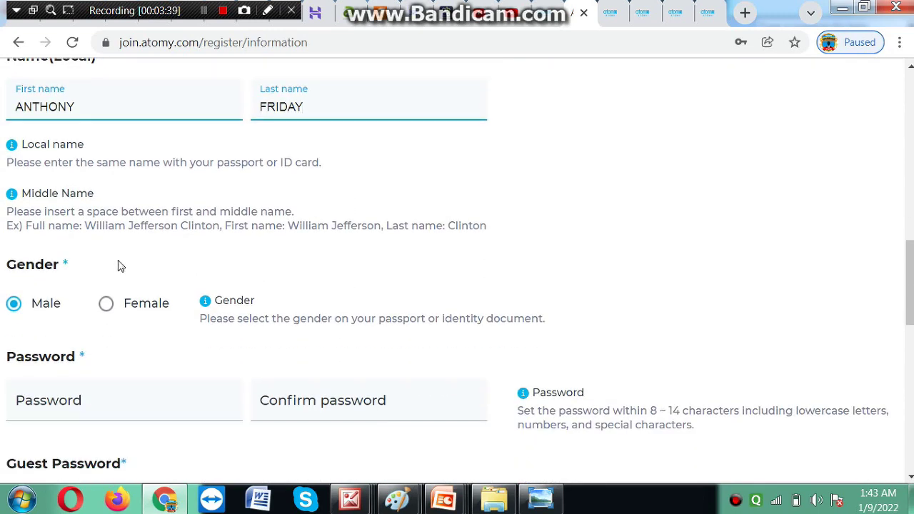
scroll(118, 260, "down", 1)
left_click(204, 10)
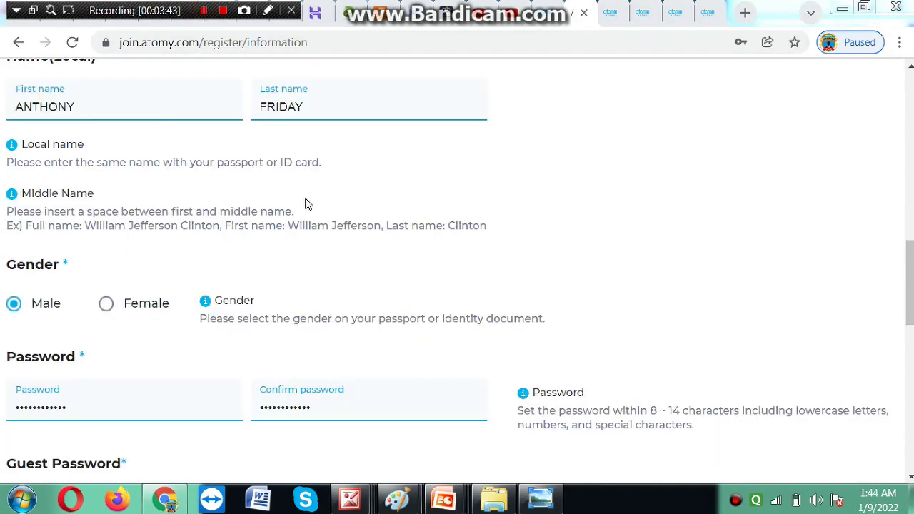
scroll(614, 210, "up", 4)
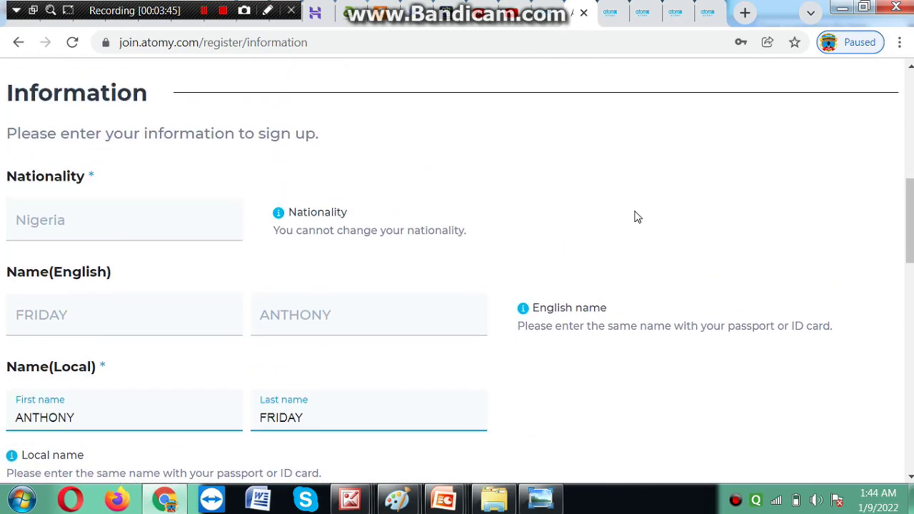
scroll(638, 217, "up", 1)
scroll(635, 216, "up", 1)
scroll(628, 228, "down", 5)
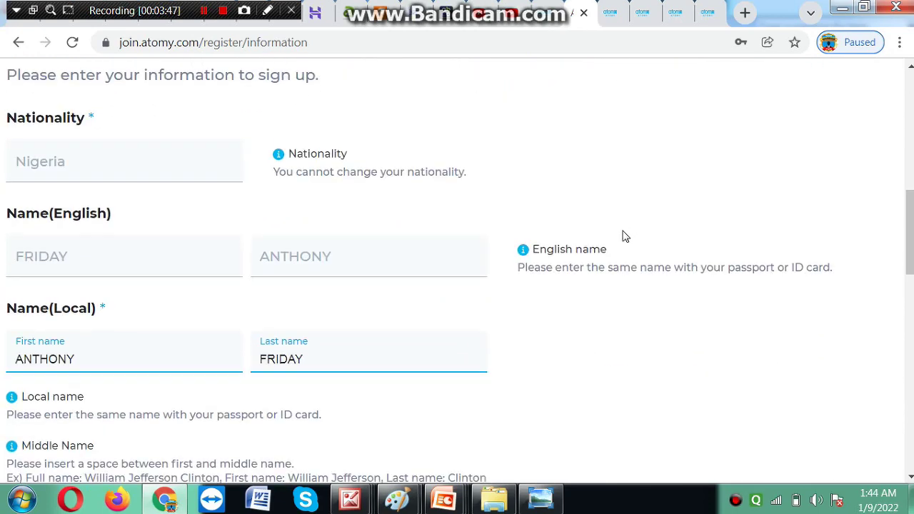
scroll(116, 330, "down", 4)
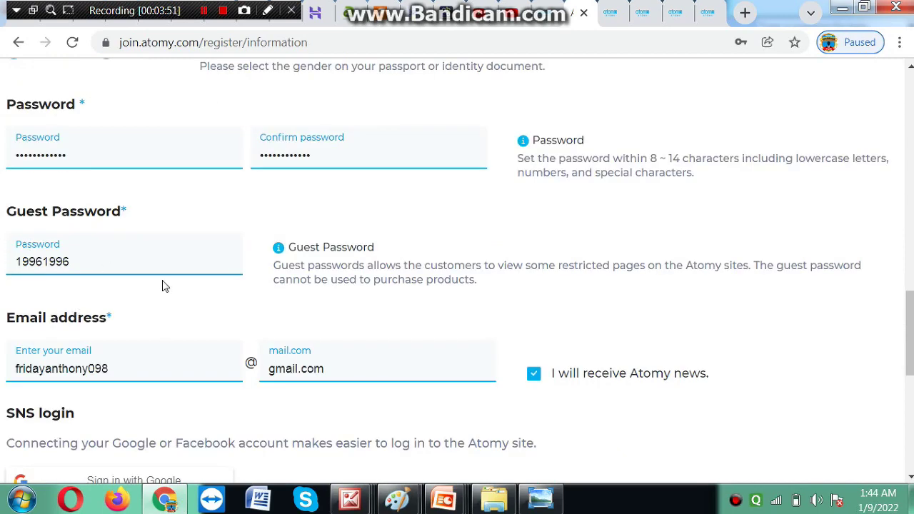
scroll(183, 312, "down", 1)
scroll(345, 329, "down", 3)
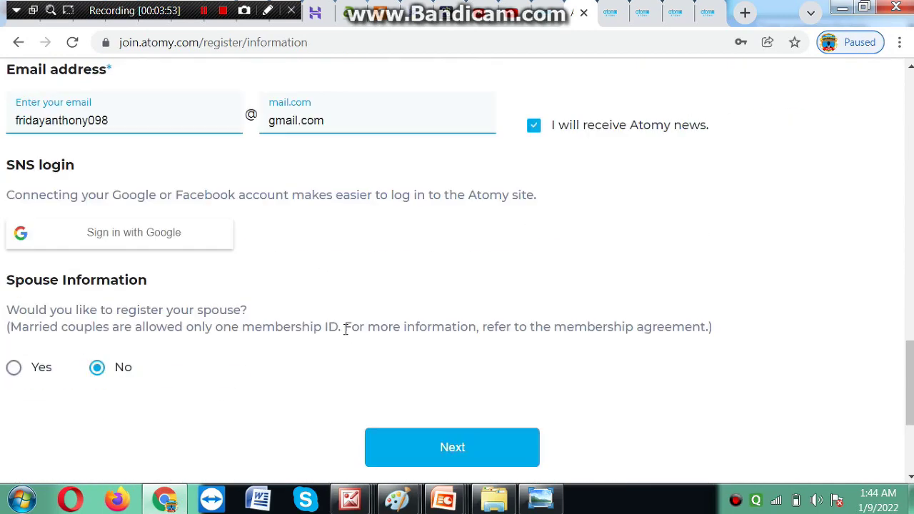
Submit the Information form and continue to the sponsor information section.
left_click(448, 370)
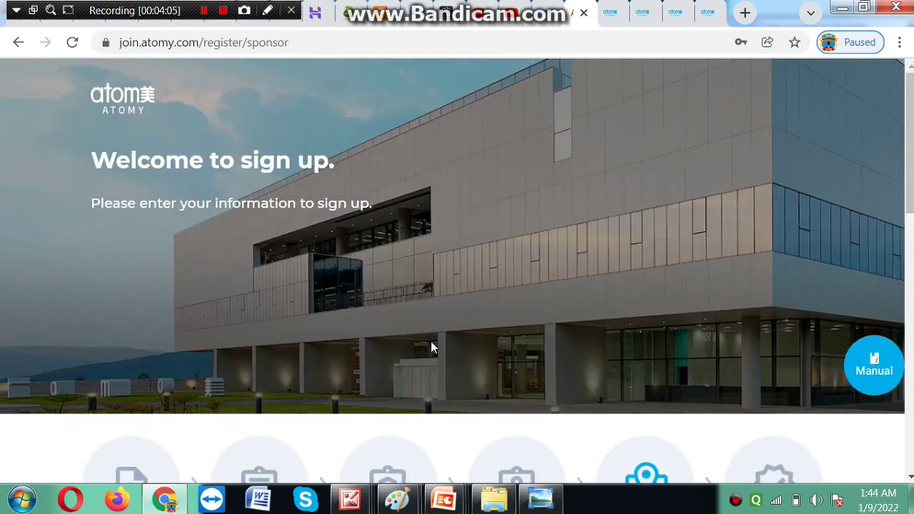
scroll(424, 292, "down", 5)
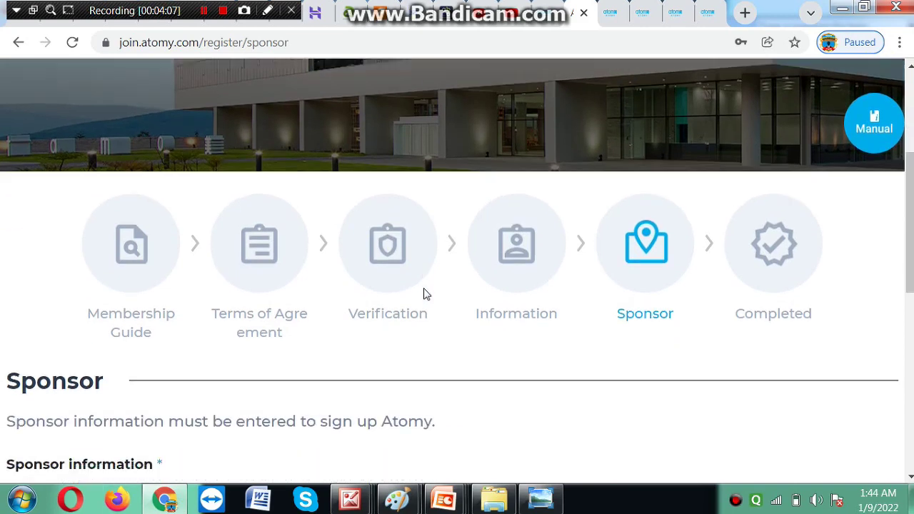
scroll(424, 293, "down", 3)
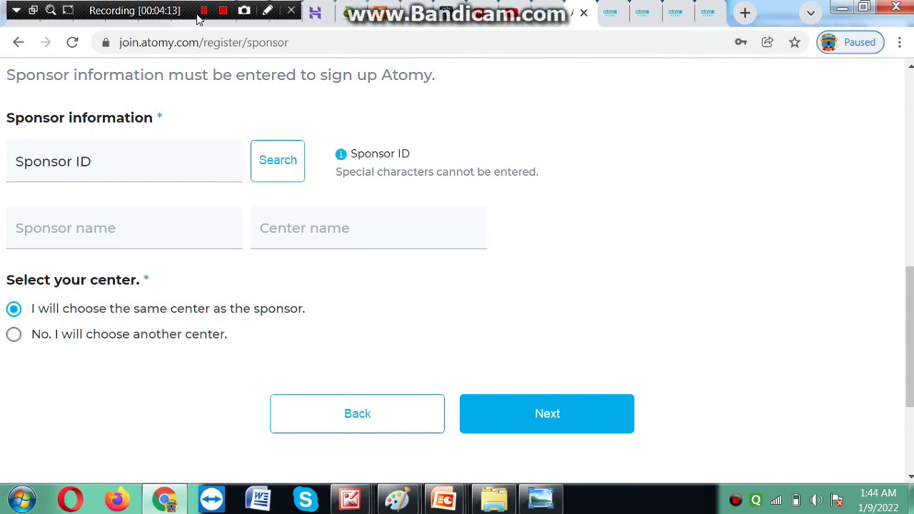
Enter the sponsor's membership ID and search for that sponsor.
left_click(93, 158)
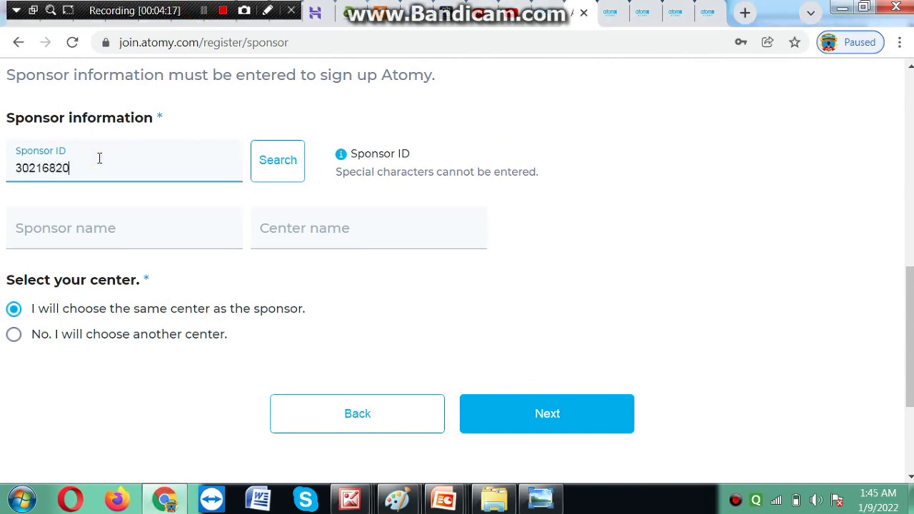
left_click(274, 170)
left_click(280, 167)
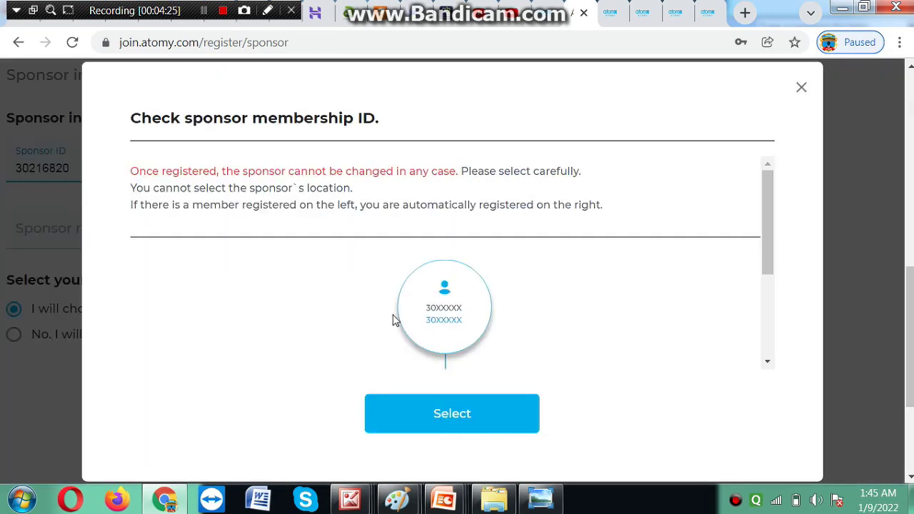
Check the placement diagram under the sponsor and select this sponsor for the registration.
scroll(398, 326, "down", 1)
scroll(478, 343, "down", 1)
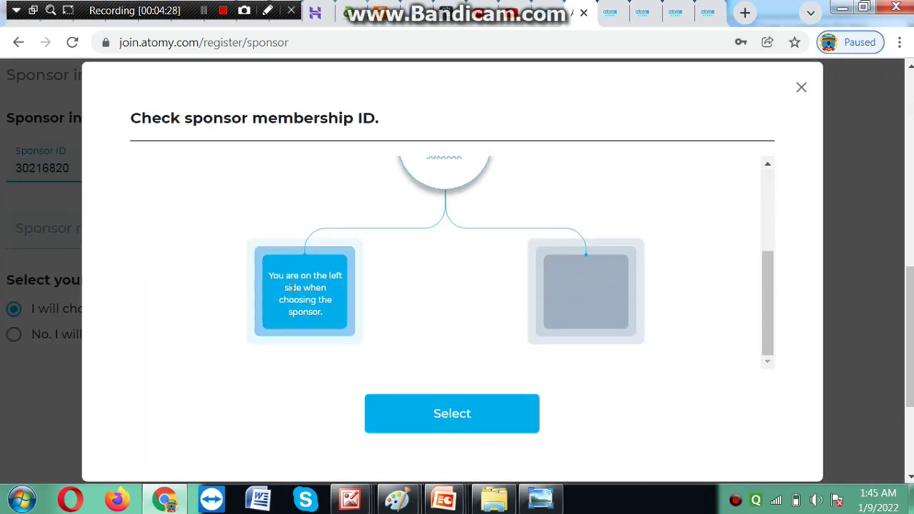
scroll(338, 293, "up", 2)
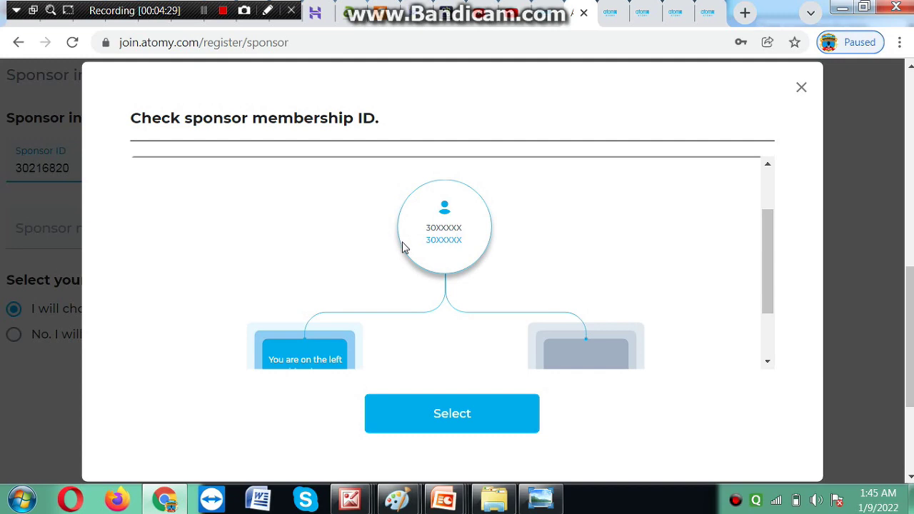
scroll(393, 292, "down", 1)
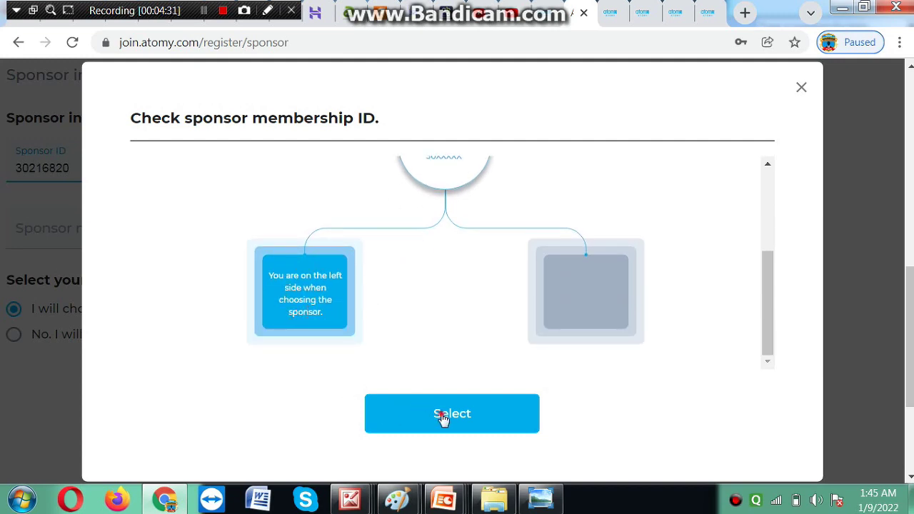
left_click(442, 417)
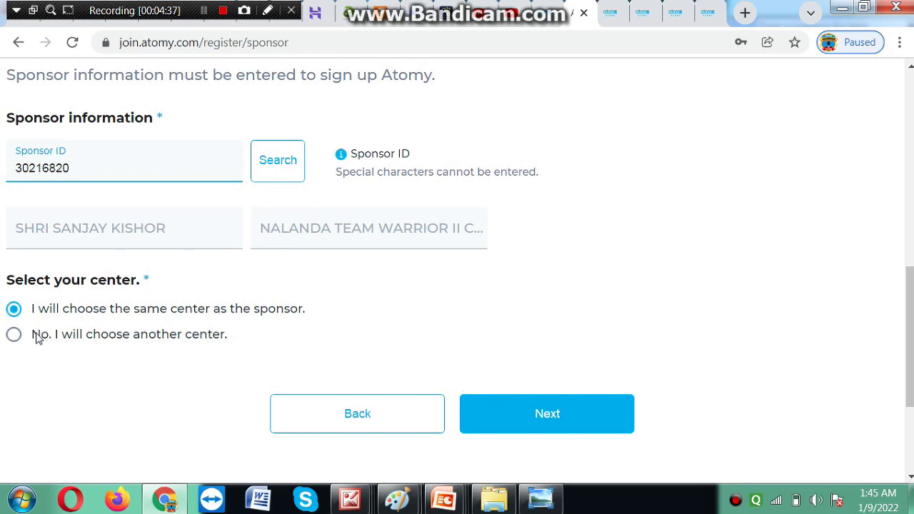
Submit the sponsor form with the same center as the sponsor and confirm NALANDA TEAM WARRIOR II CENTRE.
left_click_drag(29, 311, 305, 319)
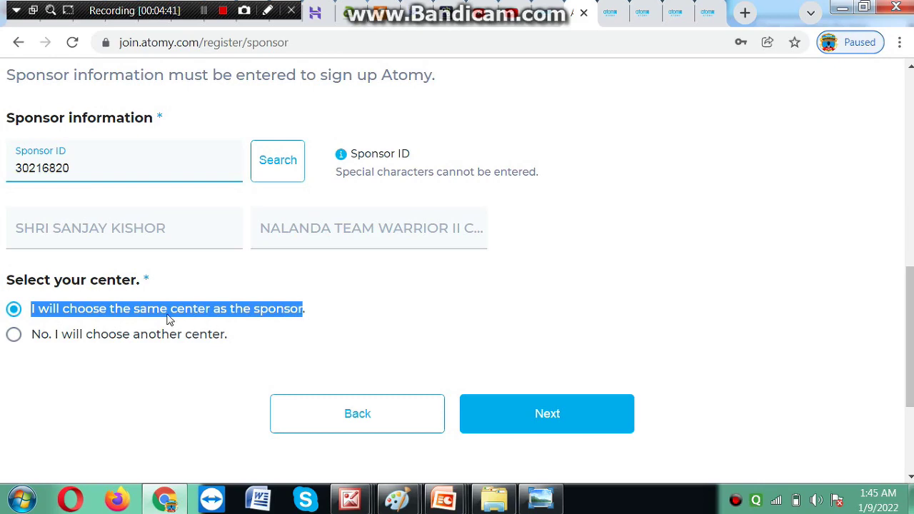
left_click(547, 413)
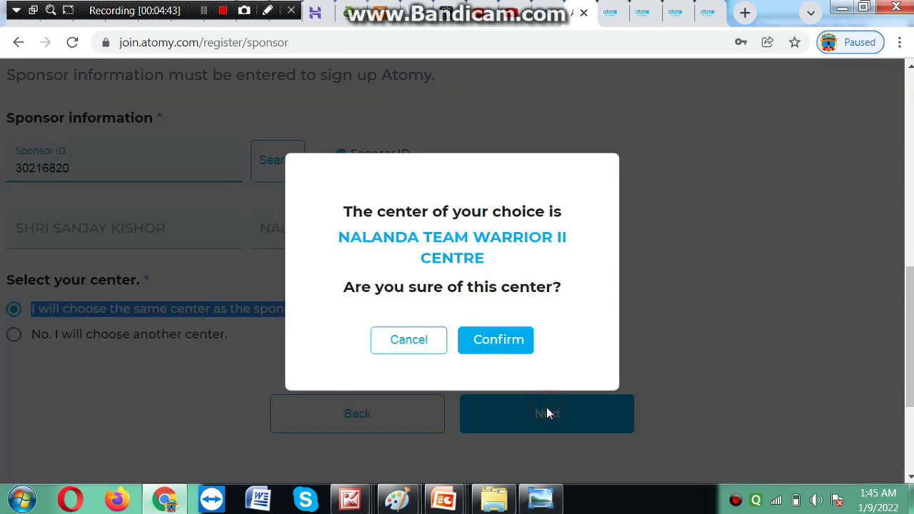
left_click(500, 347)
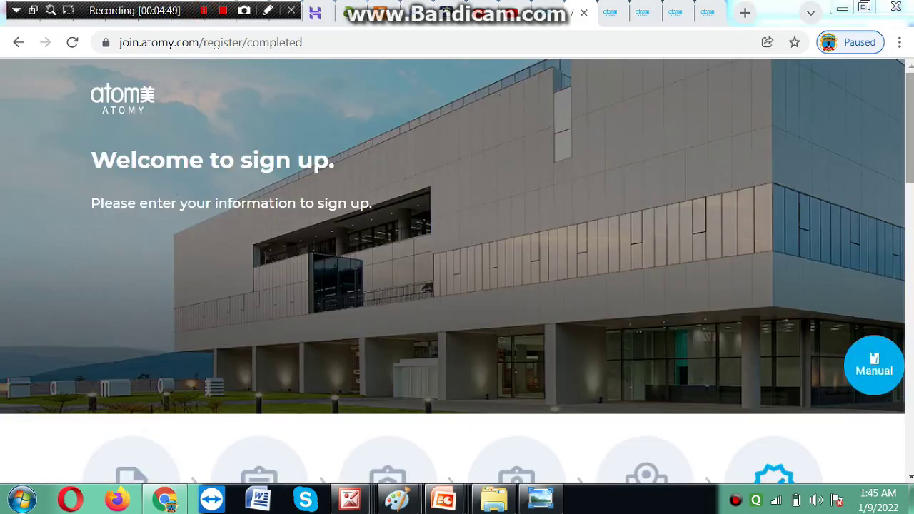
Examine the Completed page, including the registration message and the English name in the account information.
scroll(911, 105, "down", 3)
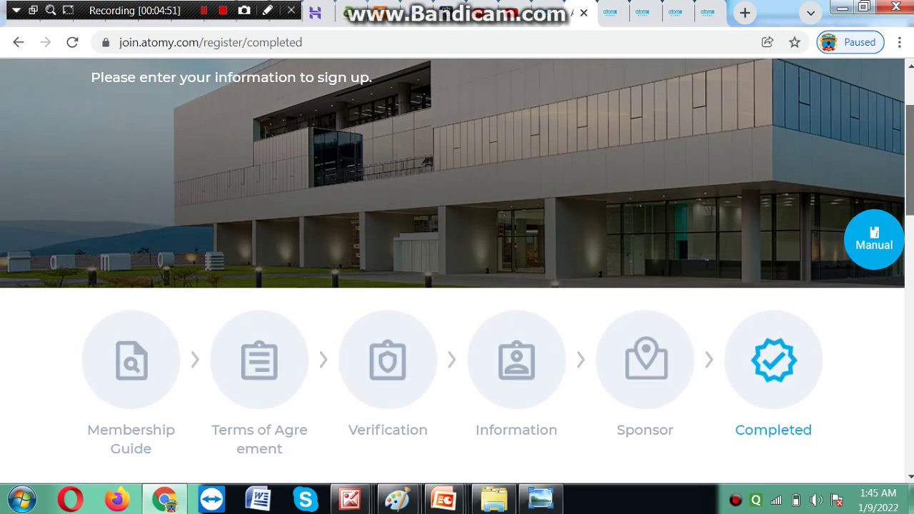
scroll(457, 272, "down", 2)
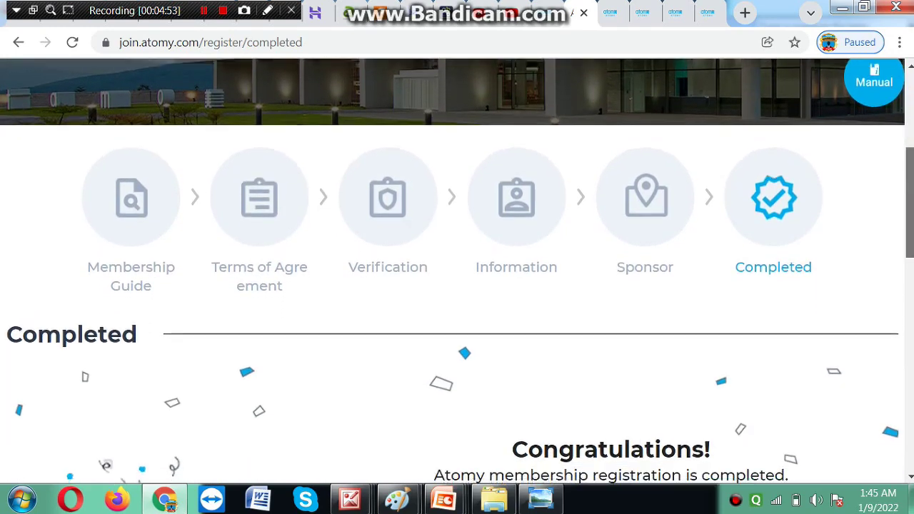
scroll(457, 272, "down", 2)
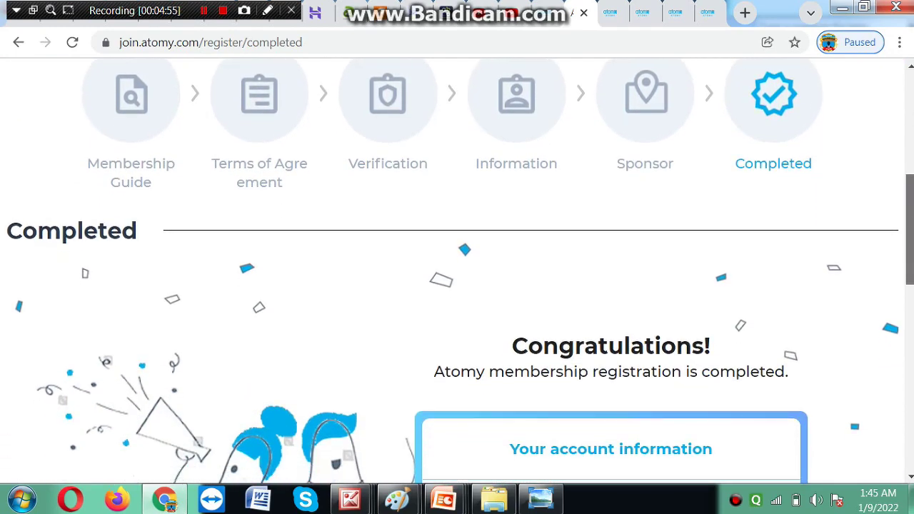
scroll(457, 271, "down", 1)
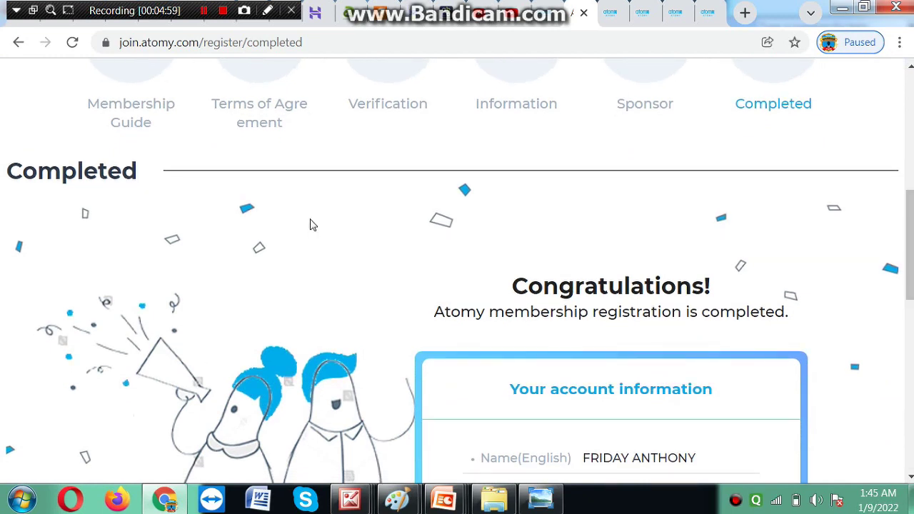
left_click_drag(511, 286, 734, 290)
left_click_drag(433, 310, 796, 319)
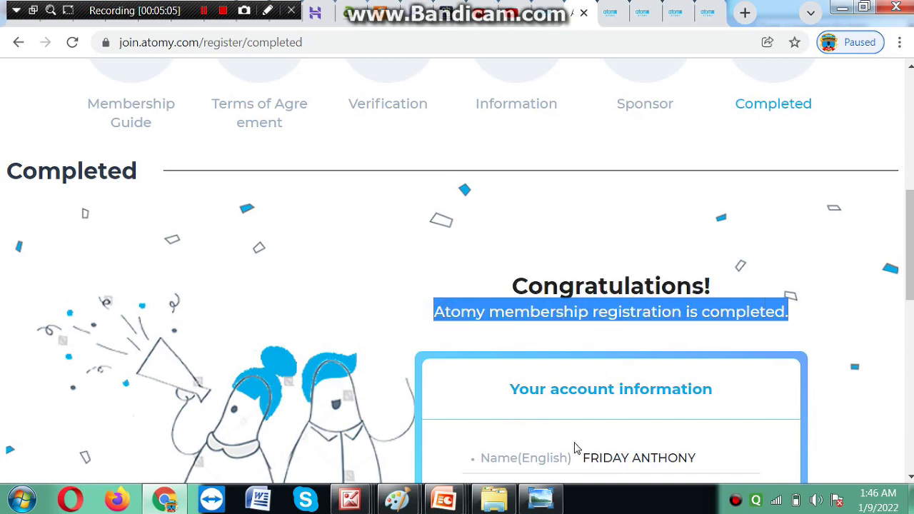
left_click_drag(582, 457, 704, 464)
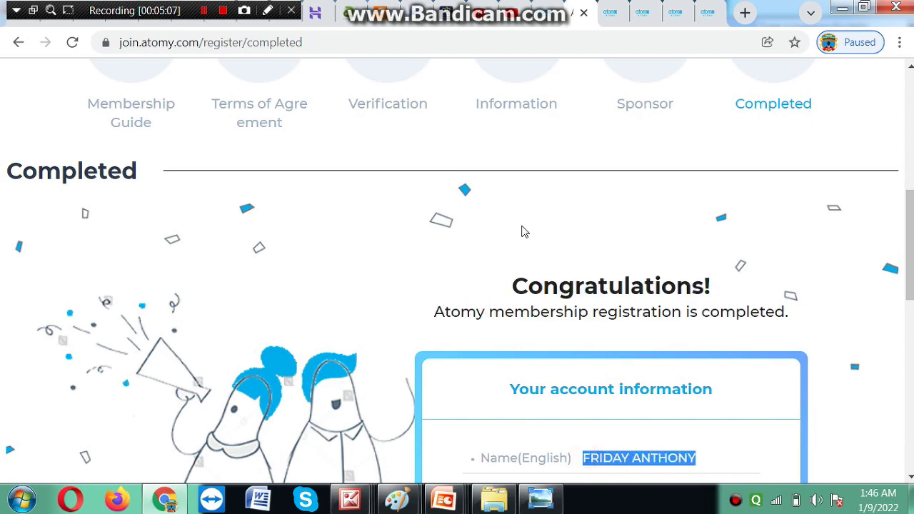
left_click(444, 166)
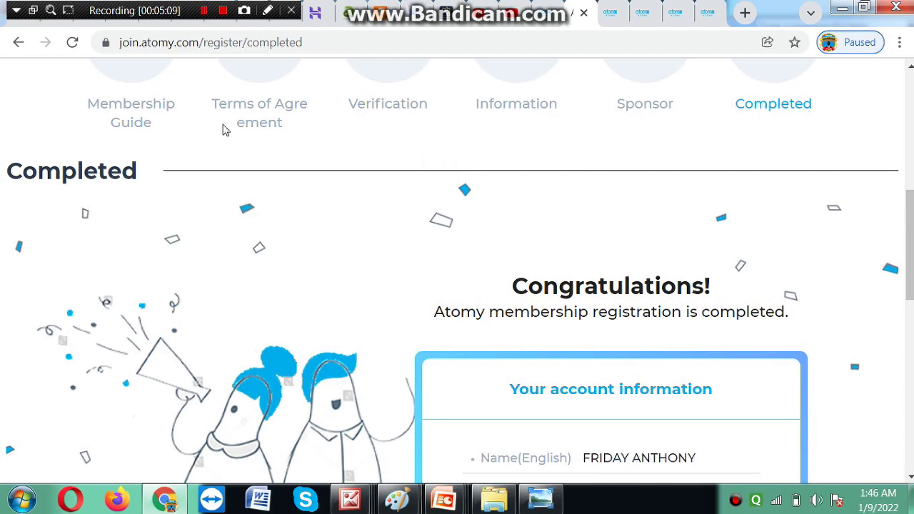